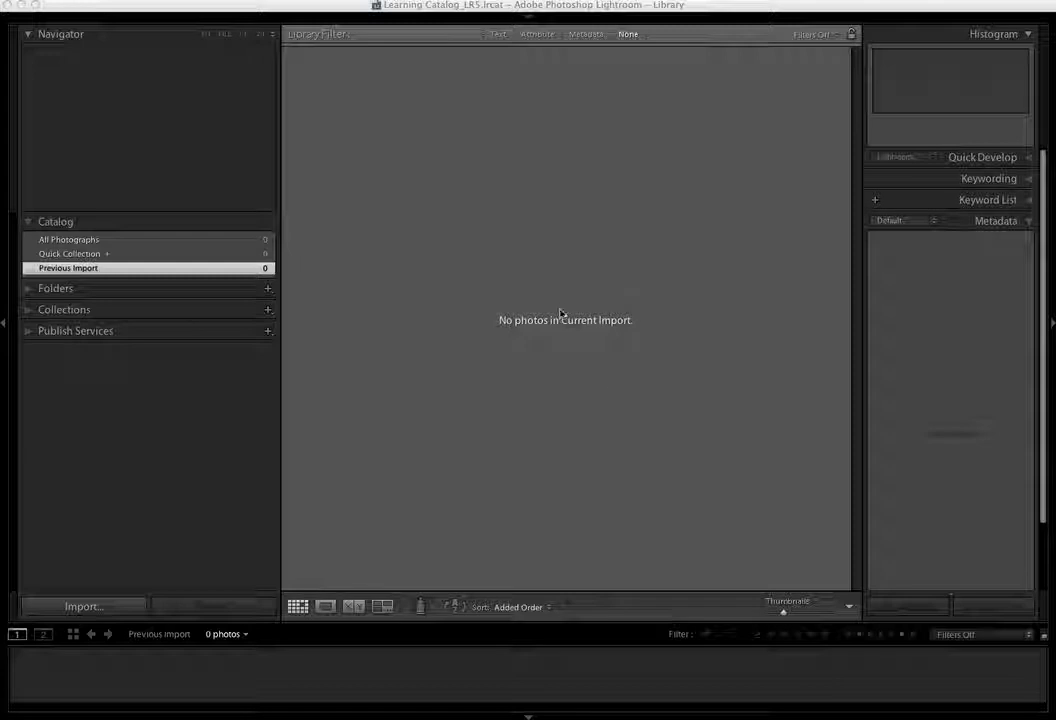
# Start an import and choose the Desktop's Coffee Mugs folder as the source
pyautogui.click(84, 606)
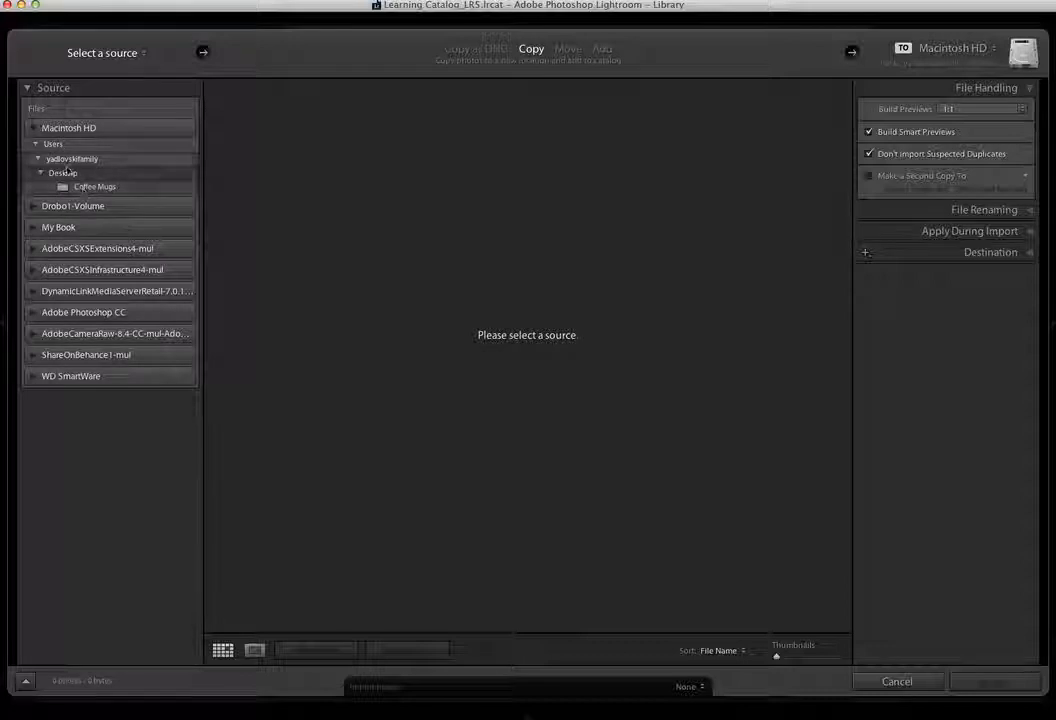
pyautogui.click(94, 187)
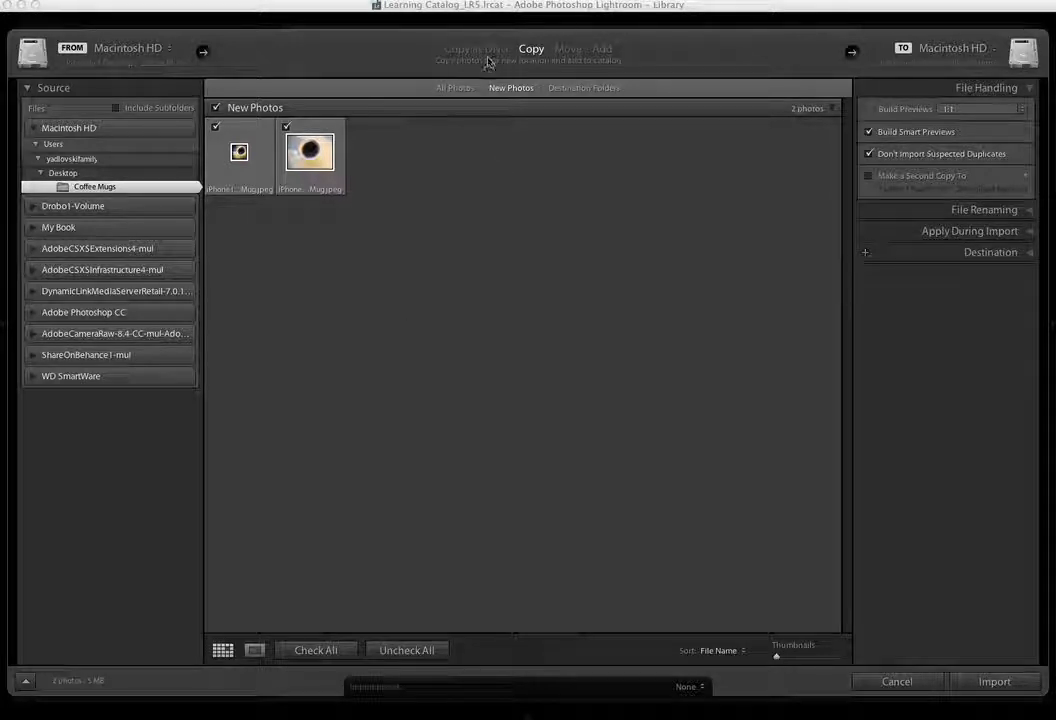
pyautogui.click(476, 48)
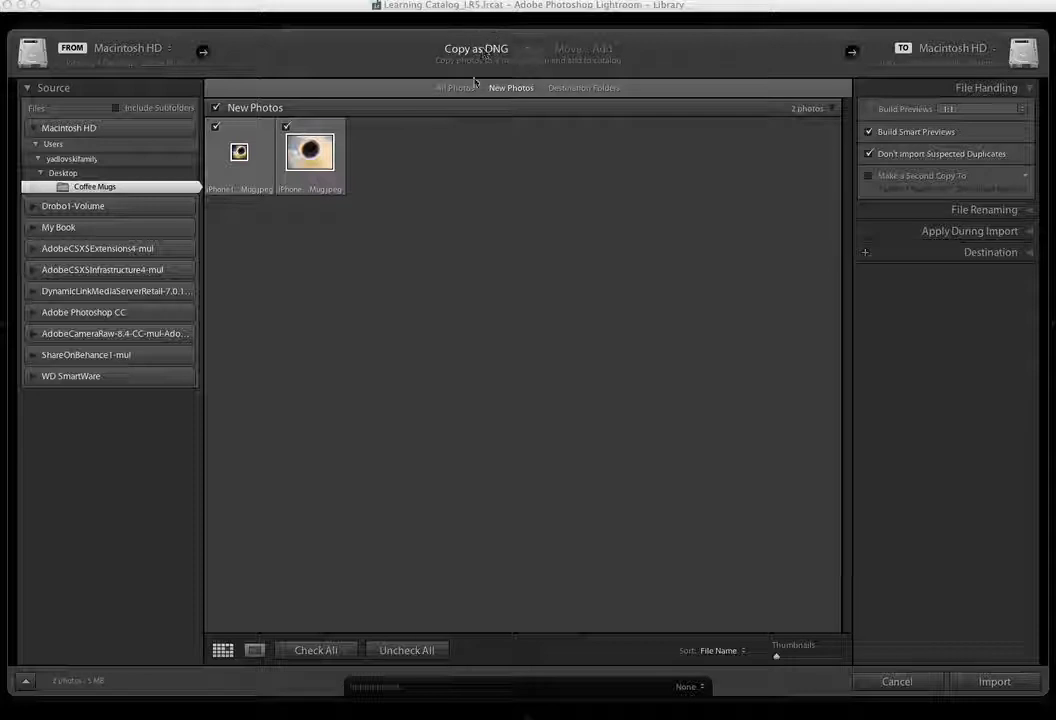
pyautogui.click(531, 49)
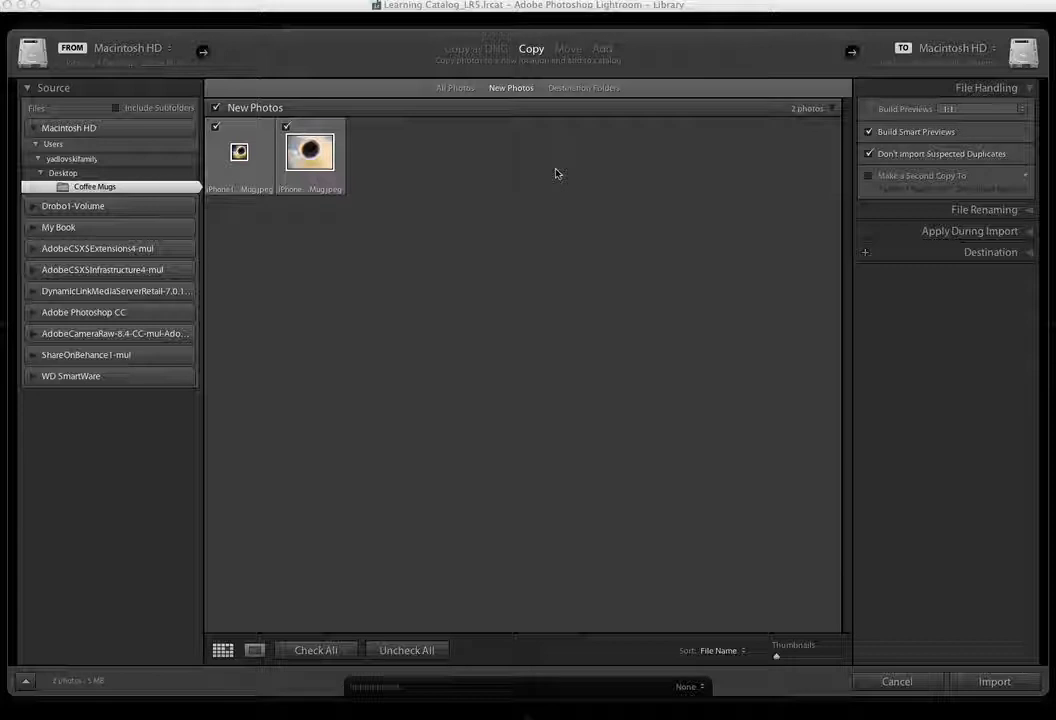
pyautogui.click(568, 49)
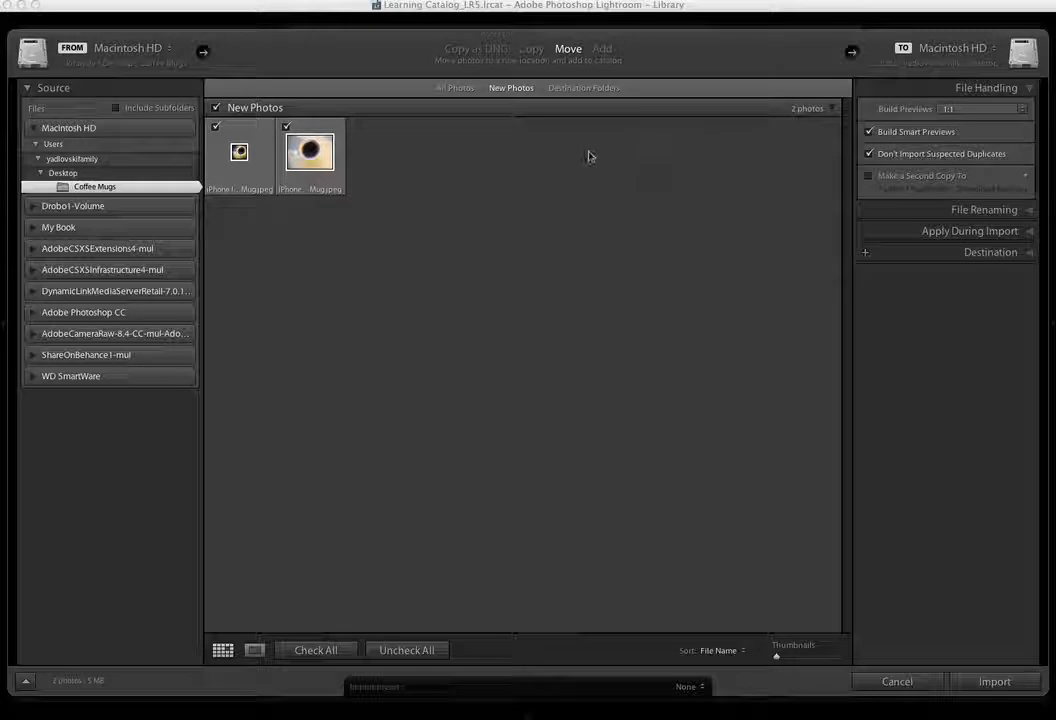
pyautogui.click(602, 49)
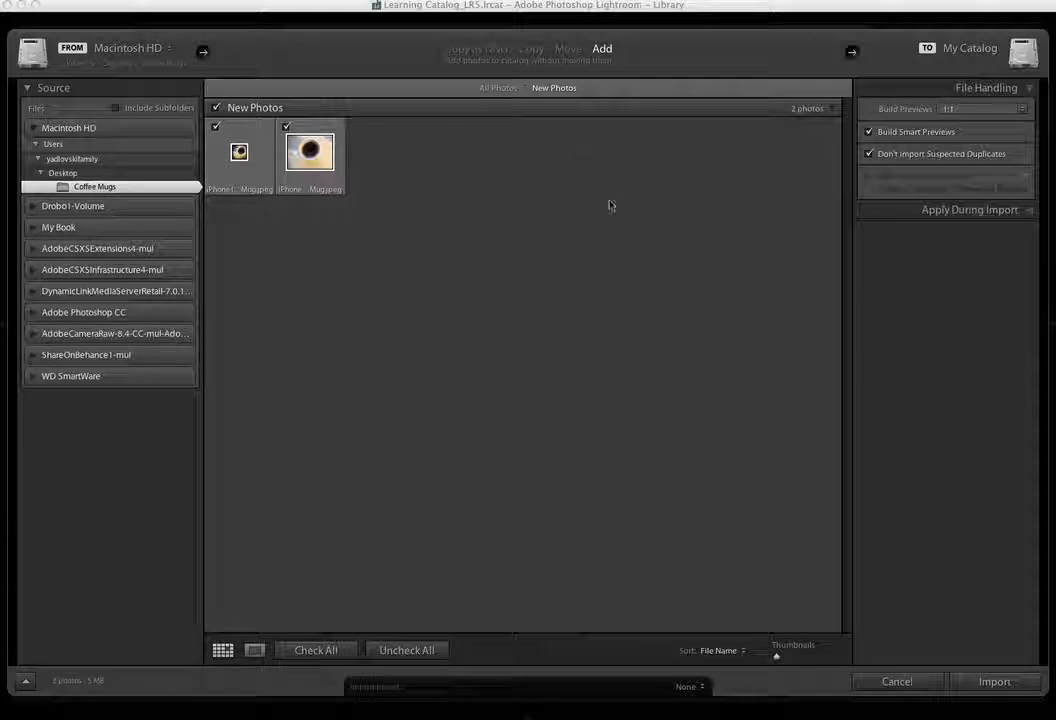
pyautogui.click(538, 52)
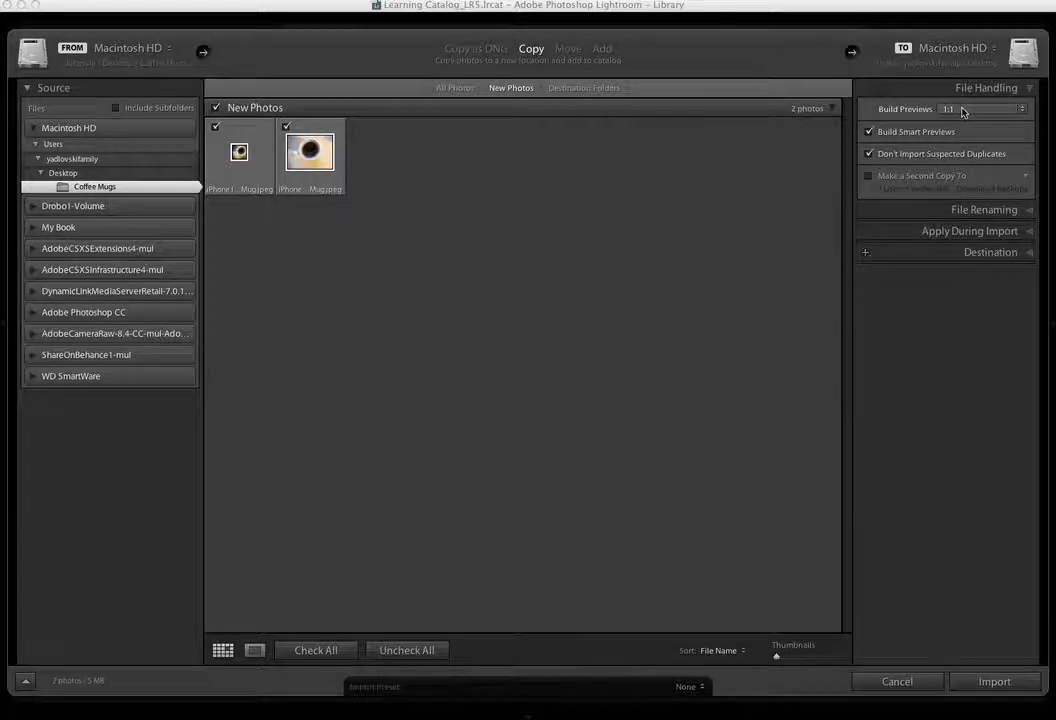
pyautogui.click(963, 109)
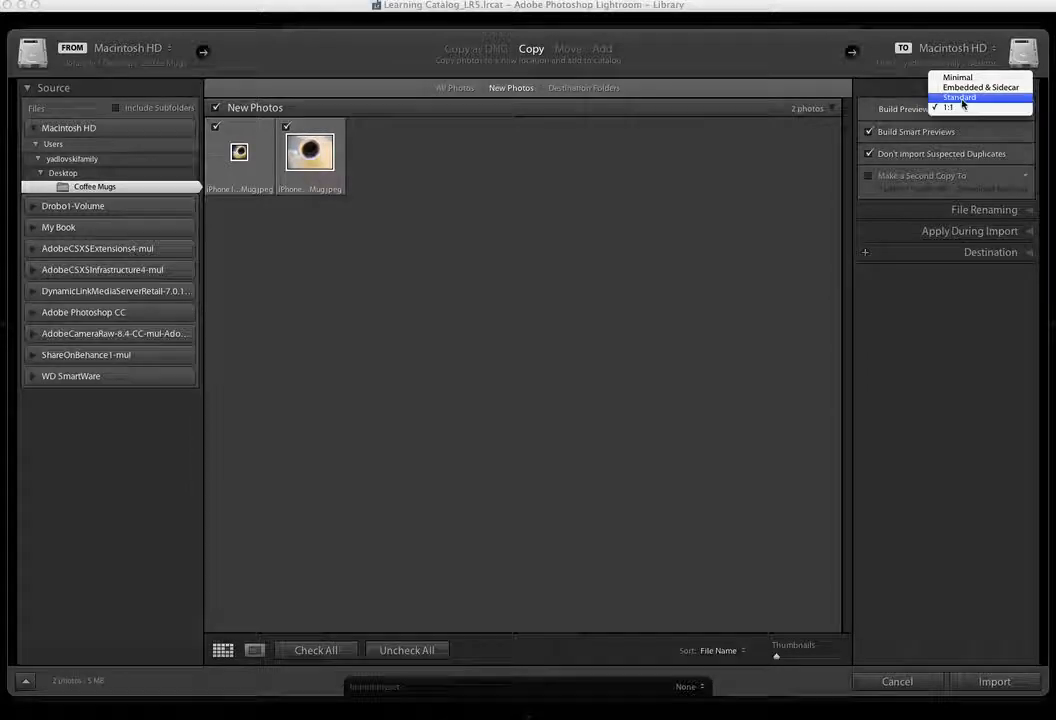
# Keep 1:1 previews and show the File Renaming options
pyautogui.click(871, 113)
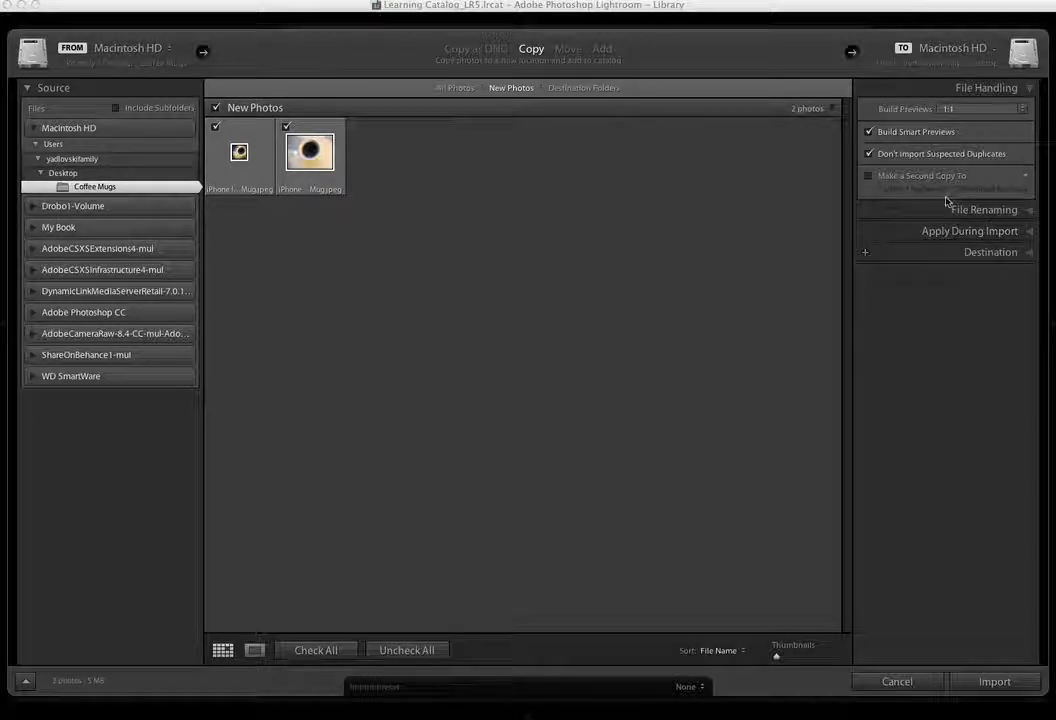
pyautogui.click(984, 210)
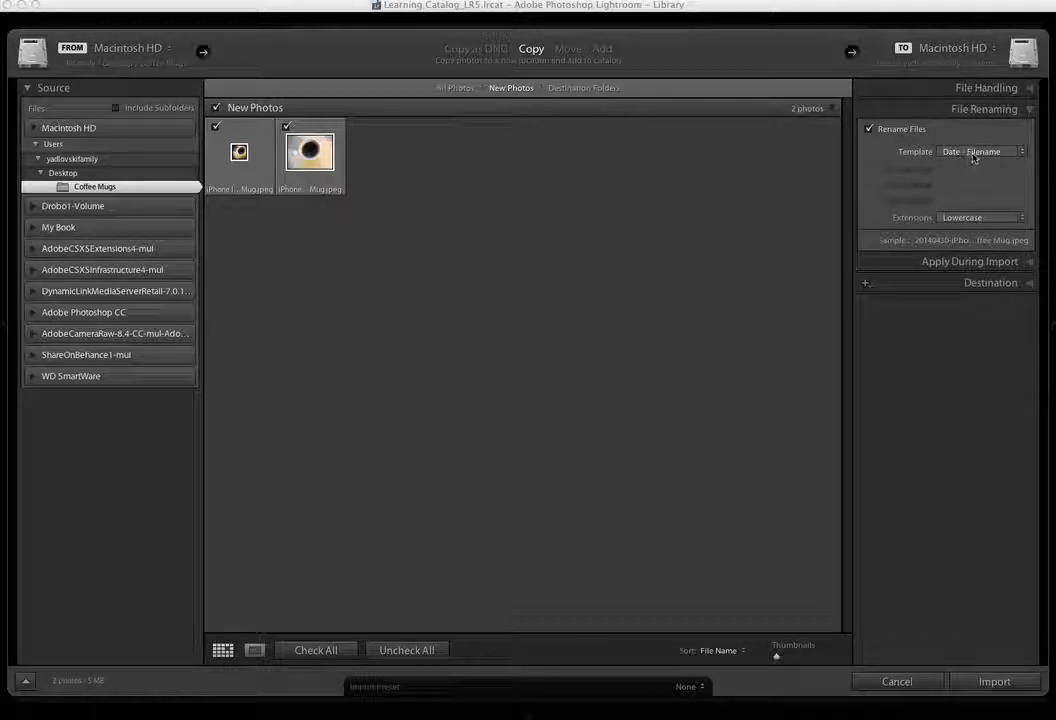
# Keep the Date - Filename template and show the Apply During Import settings
pyautogui.click(968, 152)
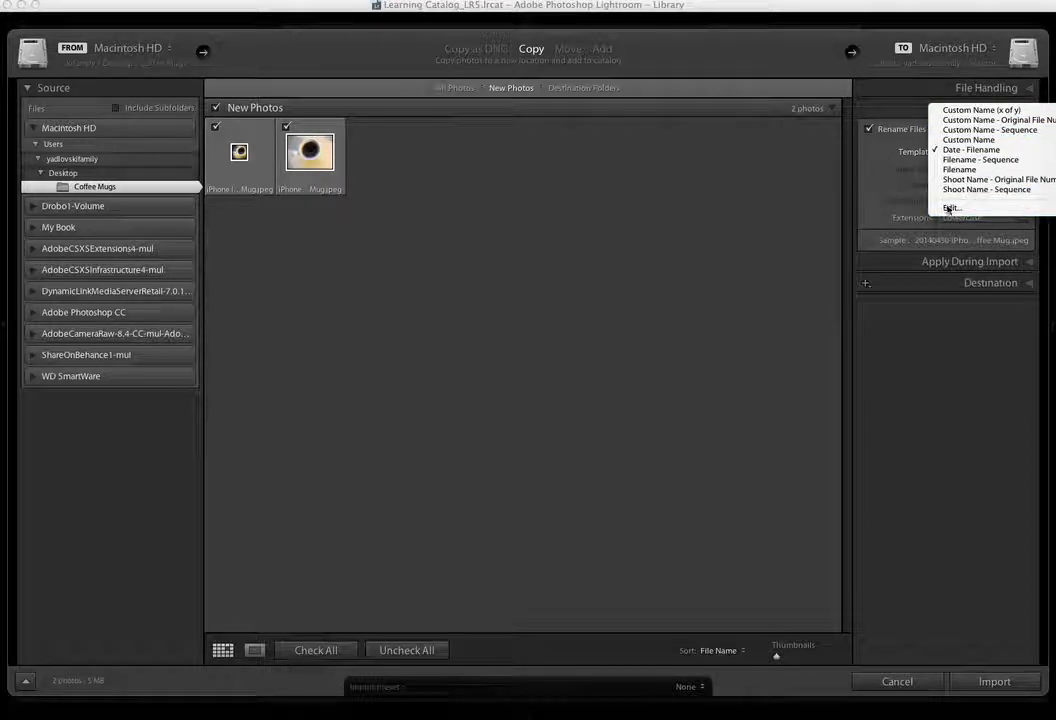
pyautogui.click(872, 175)
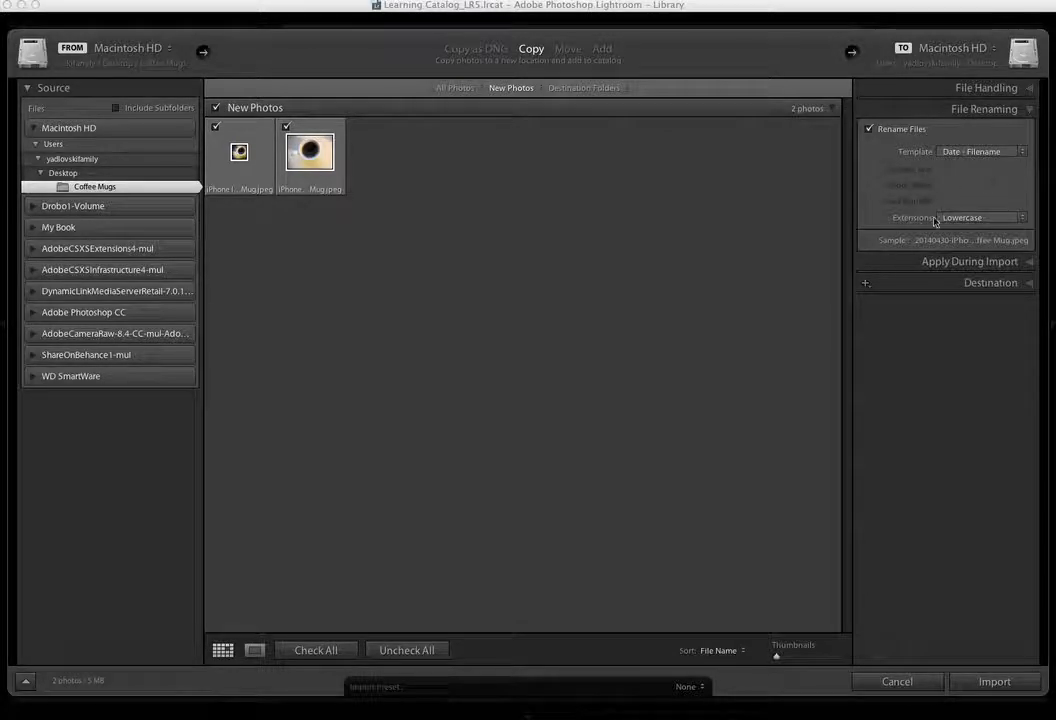
pyautogui.click(960, 261)
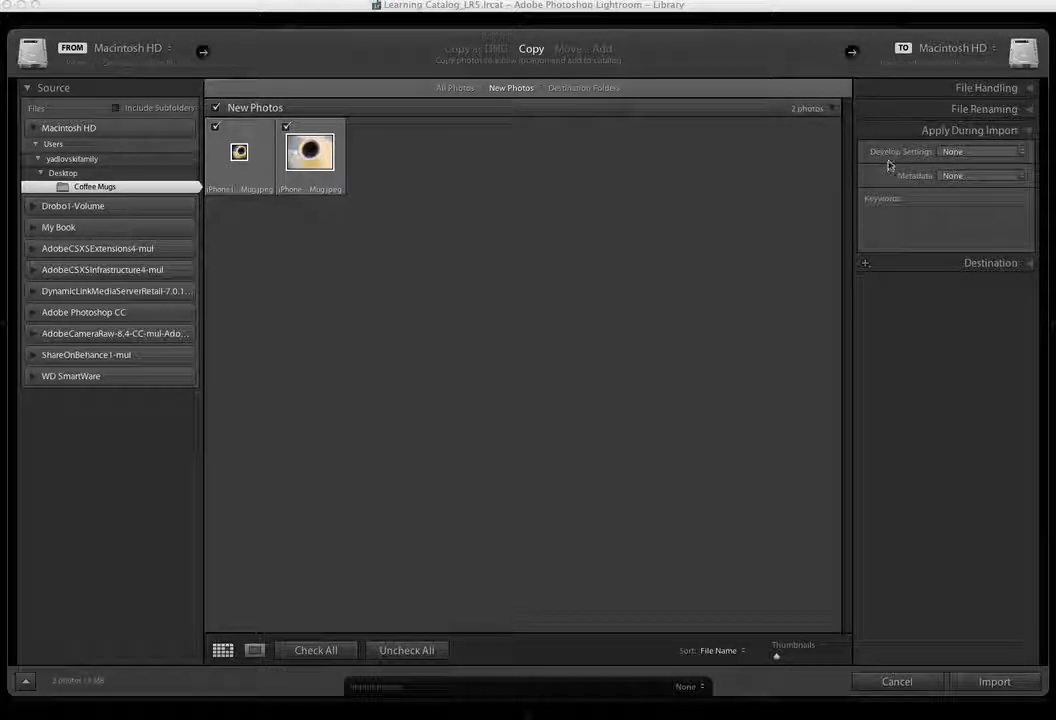
# Leave develop settings and metadata at None and begin typing in the Keywords box
pyautogui.click(978, 151)
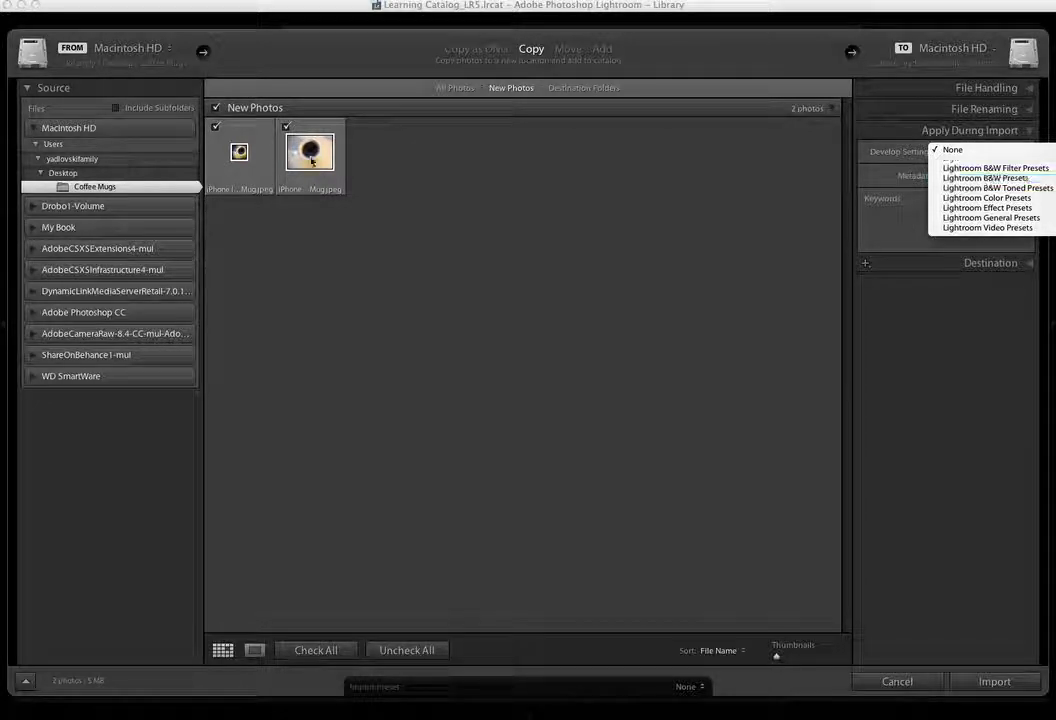
pyautogui.click(884, 178)
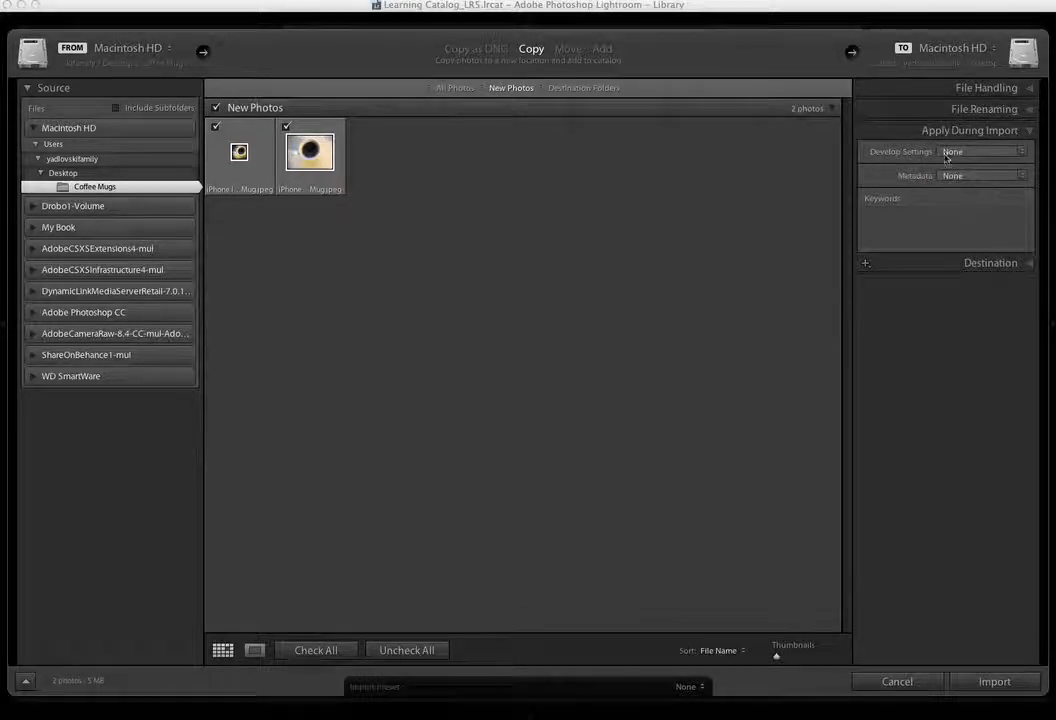
pyautogui.click(960, 176)
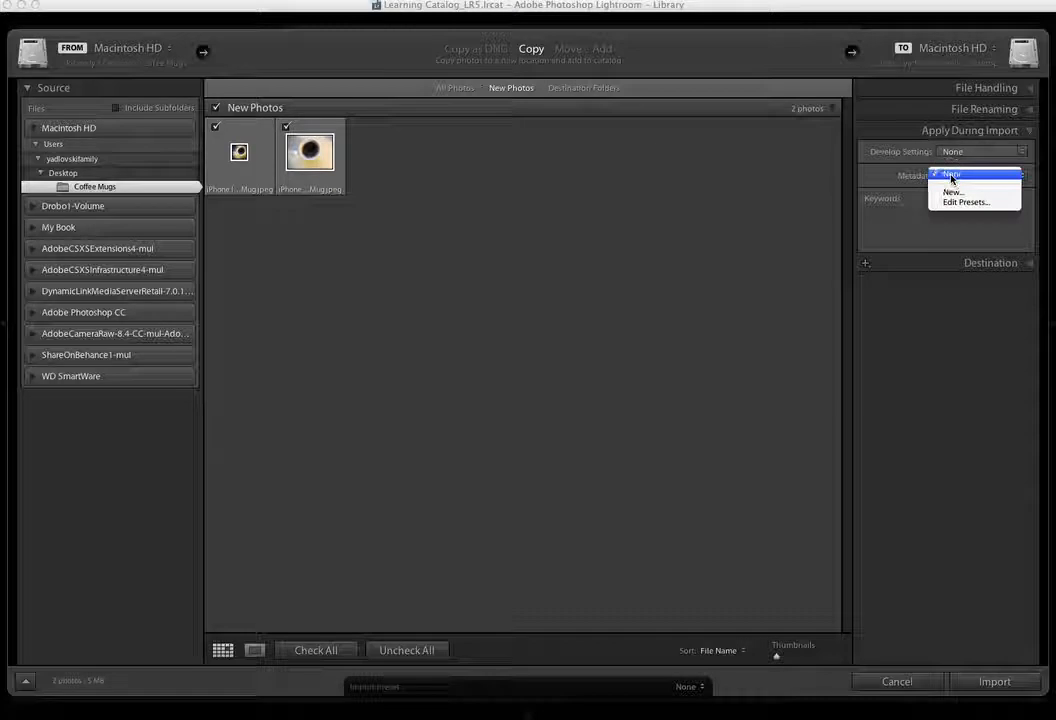
pyautogui.click(911, 189)
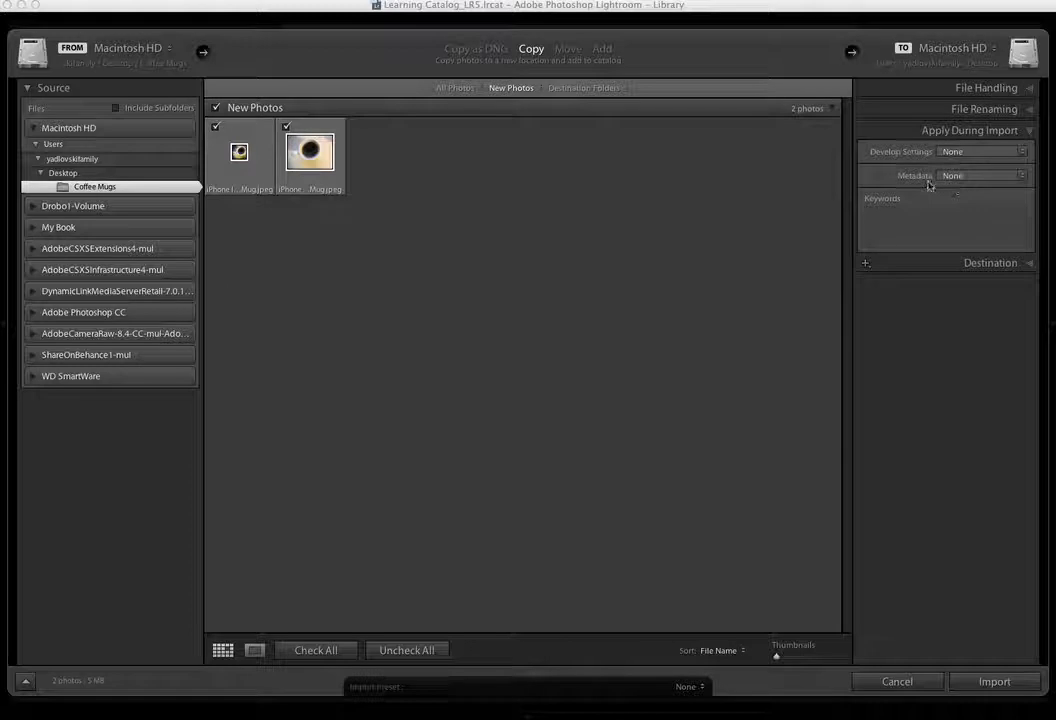
pyautogui.click(901, 240)
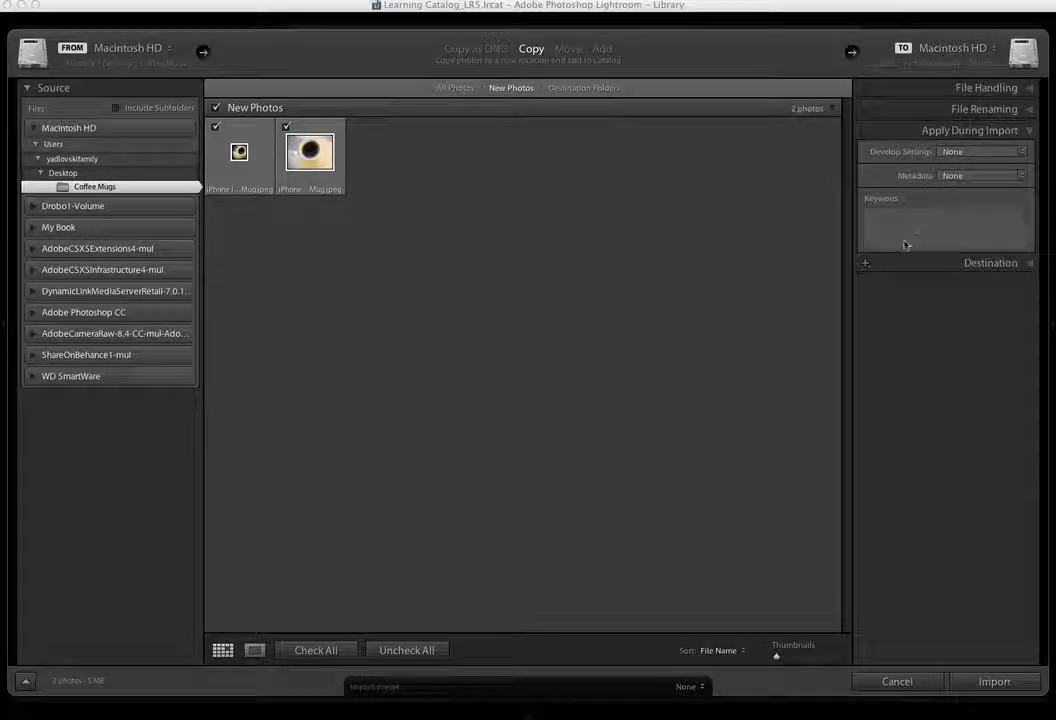
pyautogui.click(898, 227)
pyautogui.write('c')
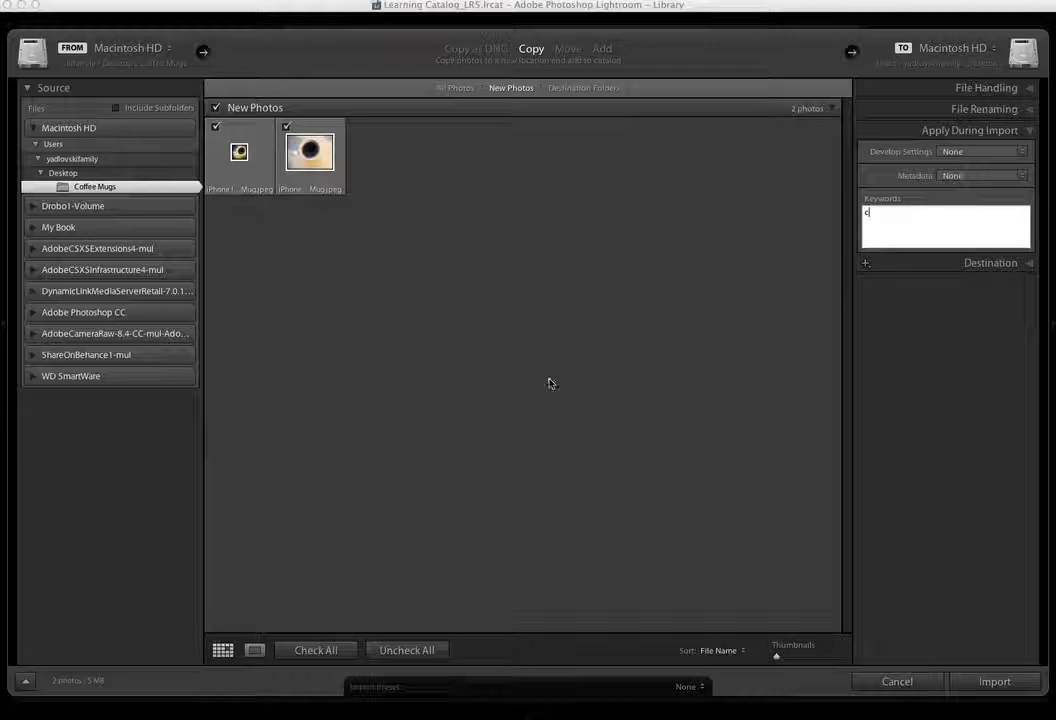
pyautogui.write('offee mugs')
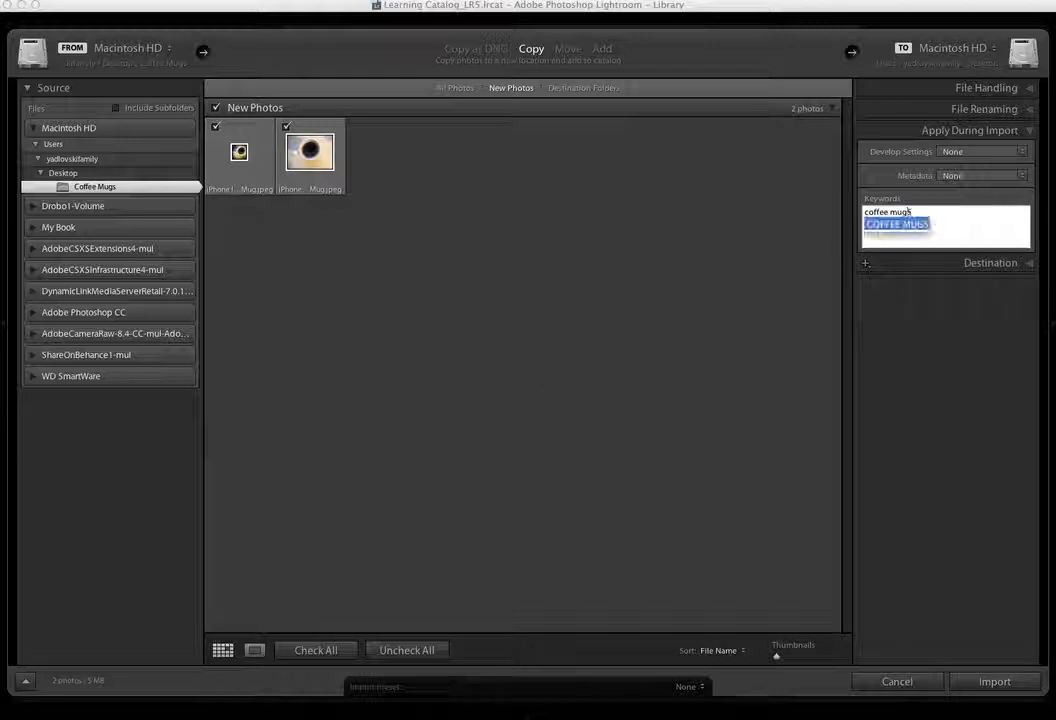
# Trim the keyword to 'coffee mug' and show the Destination settings
pyautogui.press('BackSpace')
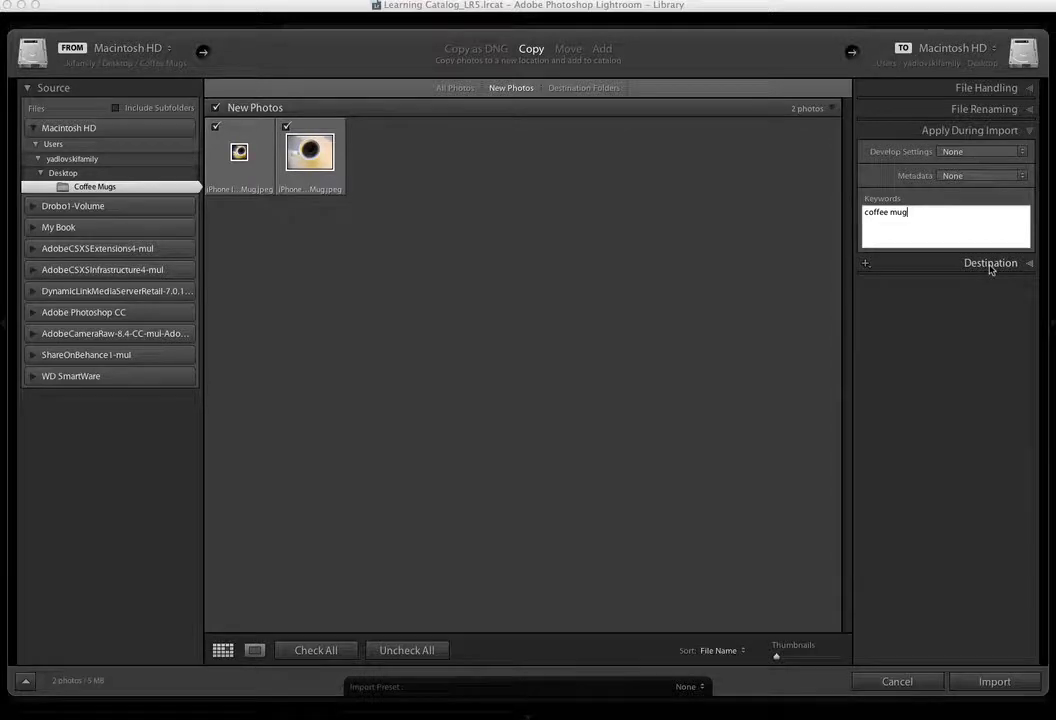
pyautogui.click(991, 264)
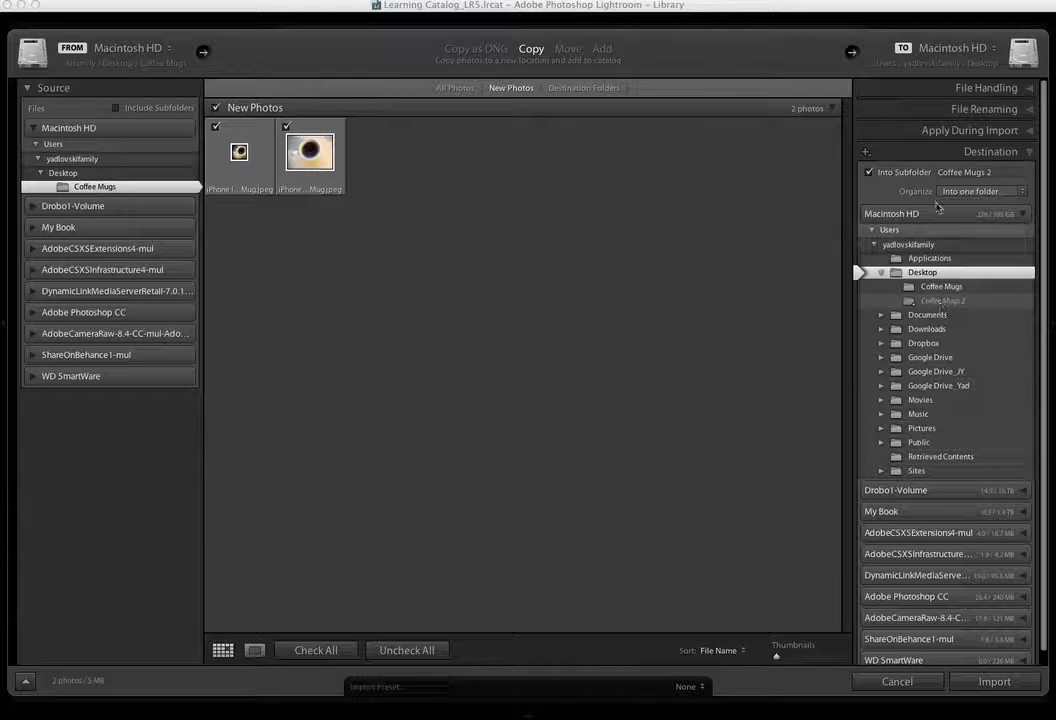
# Copy the photos into a Coffee Mugs 2 subfolder on the Desktop and start the import
pyautogui.click(868, 173)
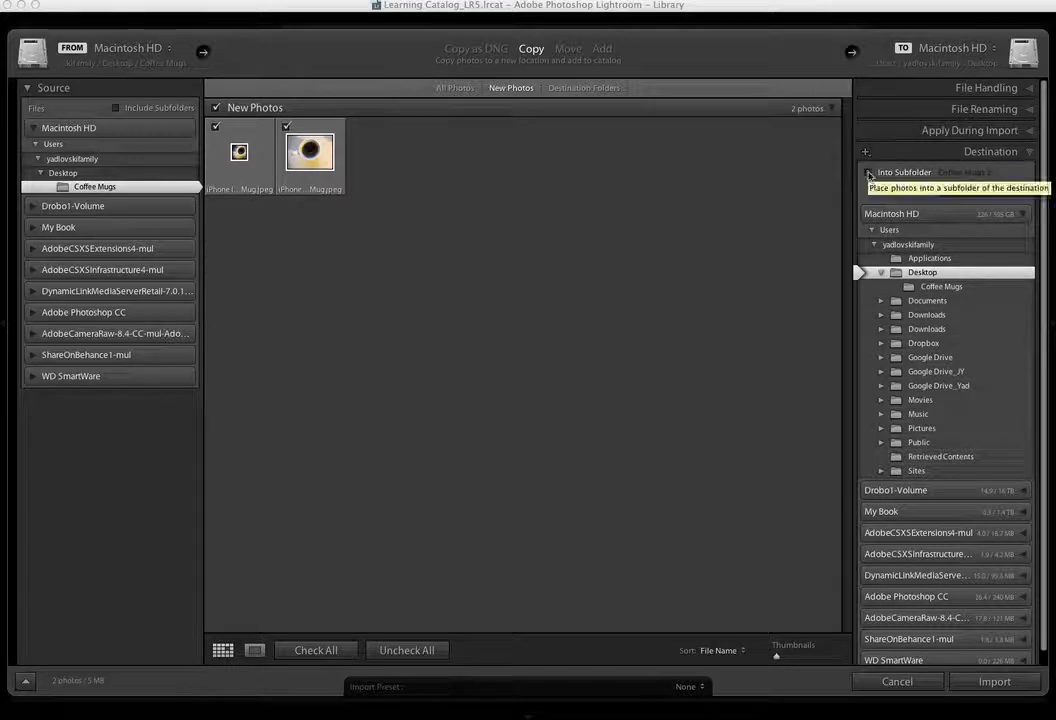
pyautogui.click(869, 173)
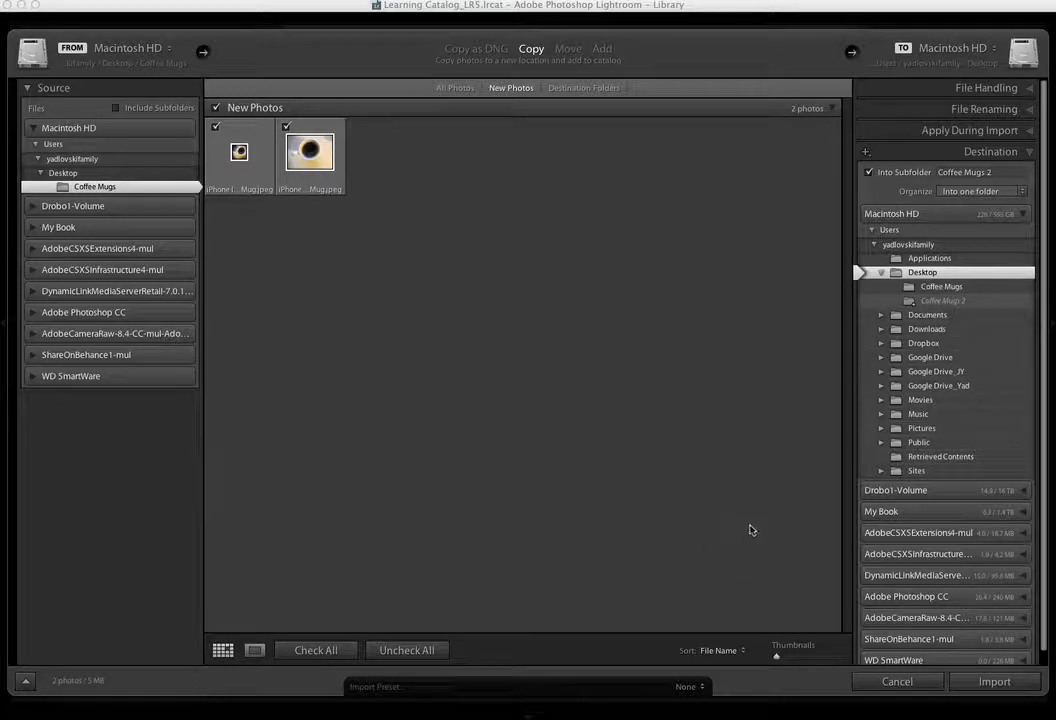
pyautogui.click(993, 683)
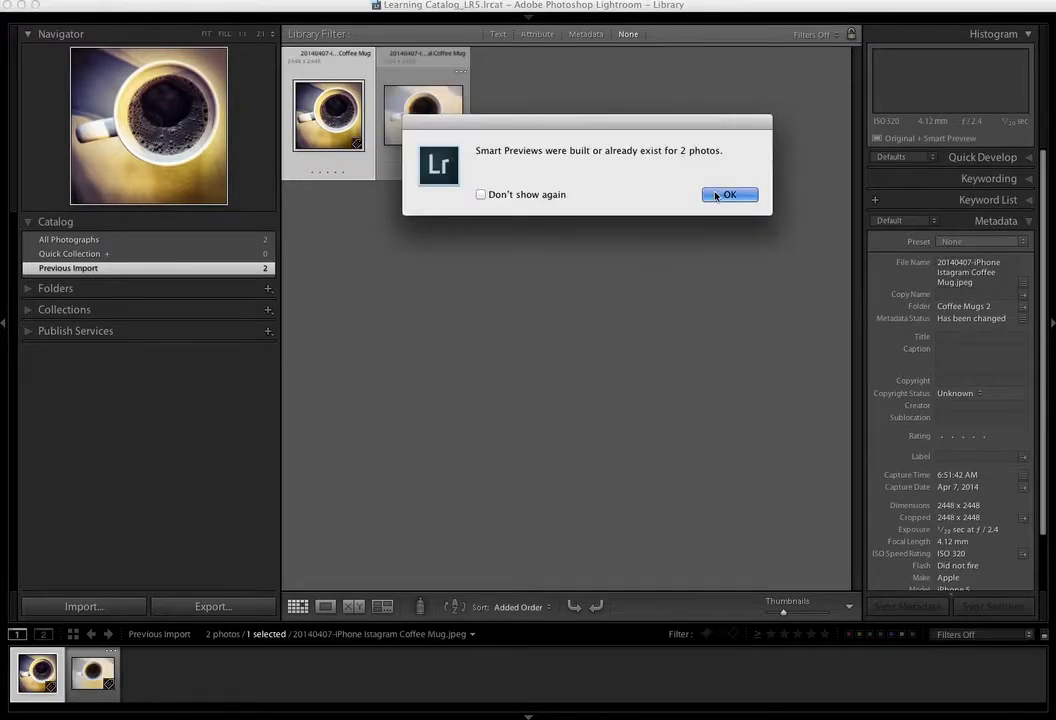
# Dismiss the Smart Previews notice after the two photos import
pyautogui.click(730, 194)
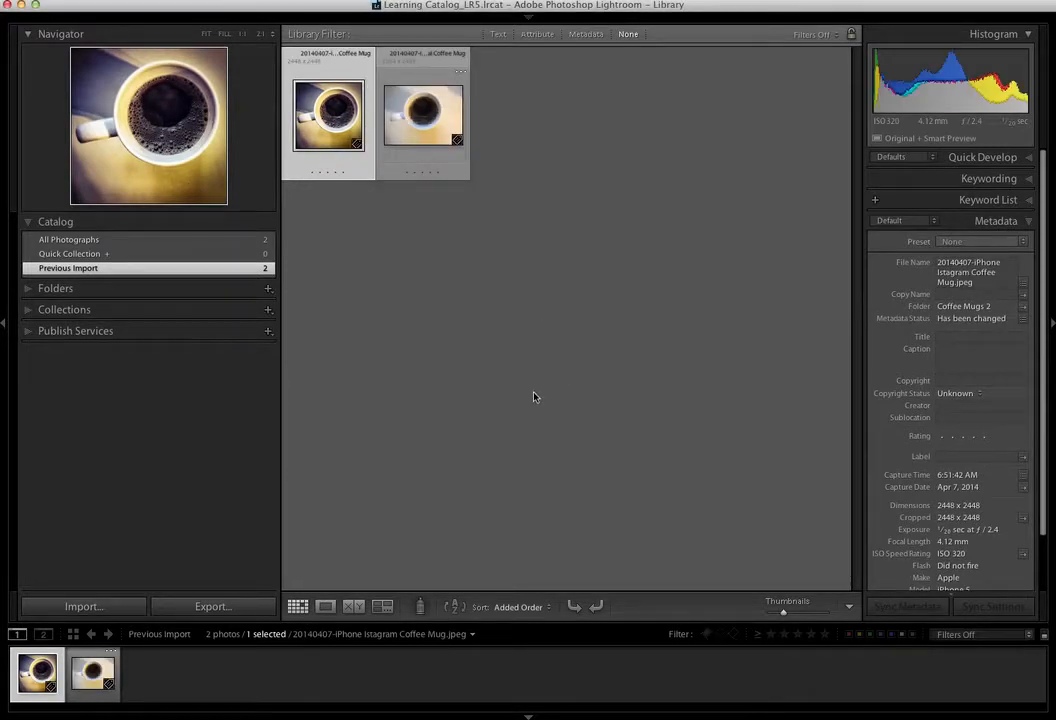